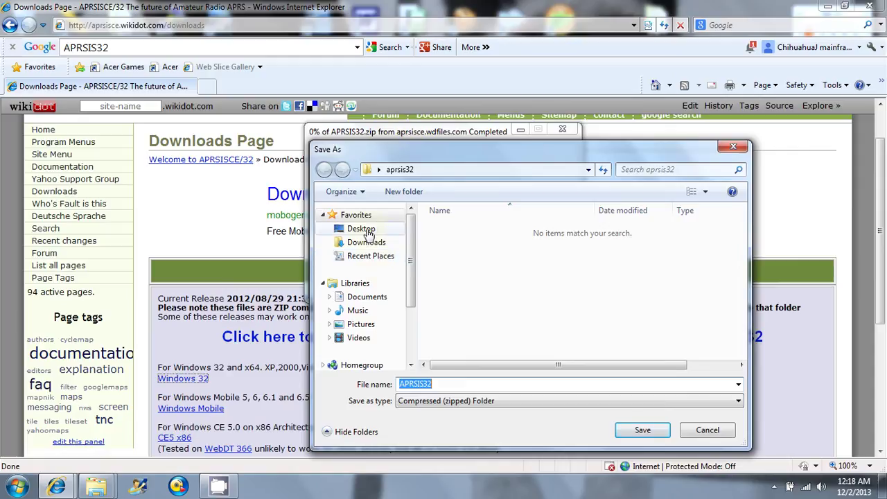
Step: Save APRSIS32.zip into the Desktop aprsis32 folder and open that folder once downloaded
left_click(366, 231)
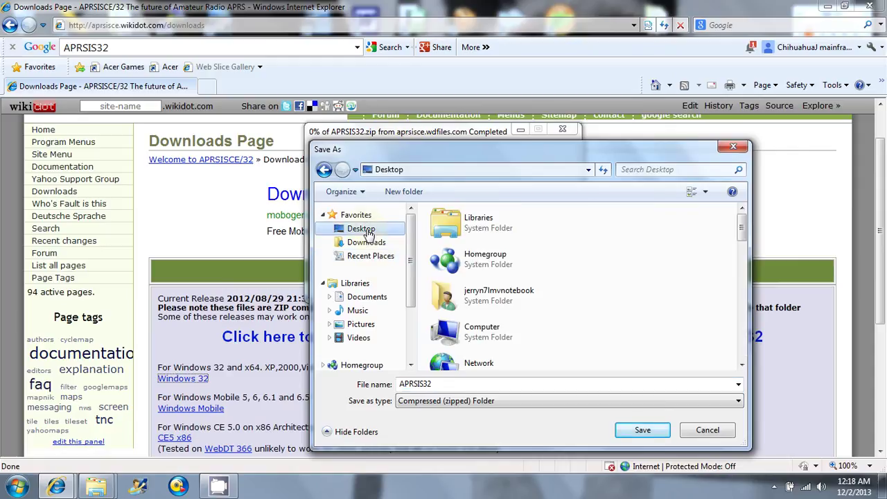
left_click(742, 366)
left_click(742, 366)
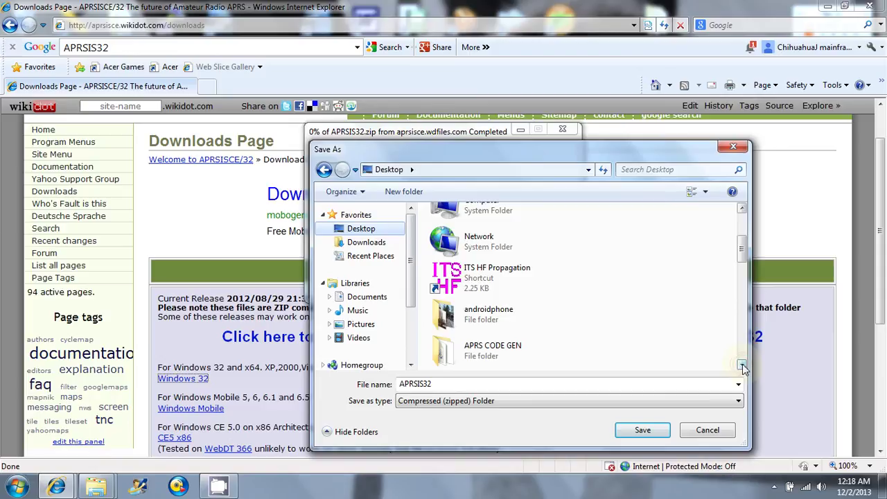
left_click(742, 366)
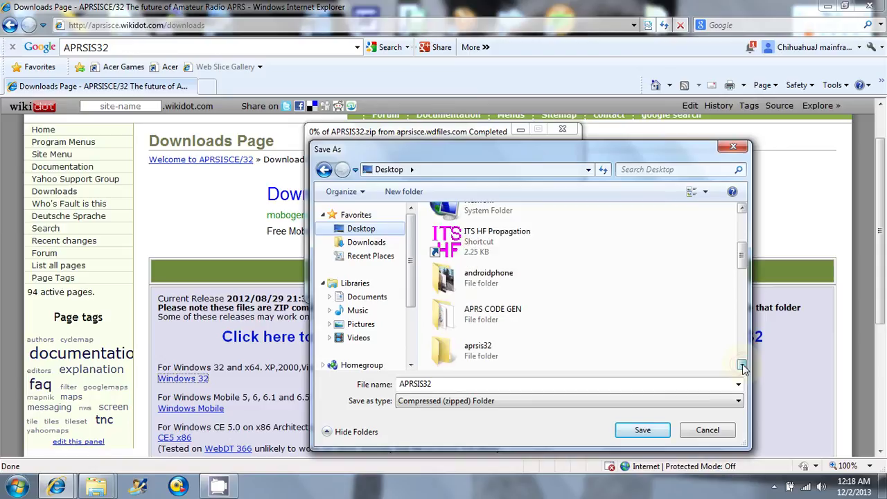
left_click(482, 352)
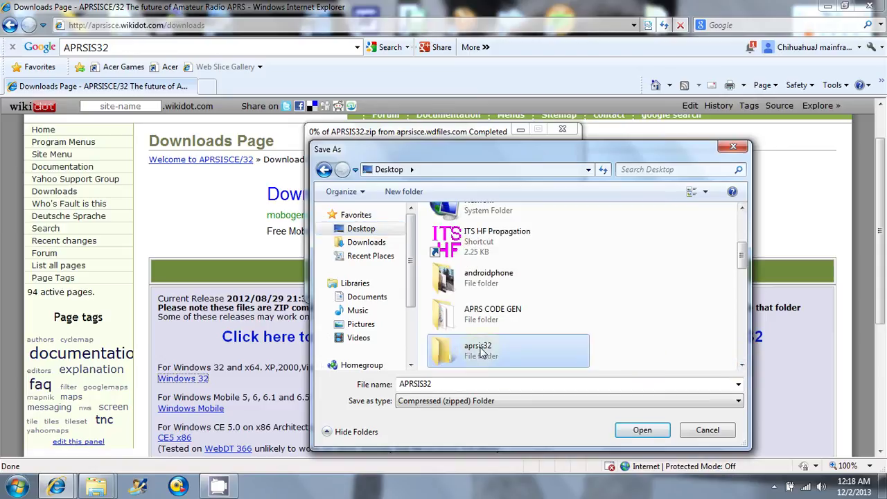
double_click(482, 352)
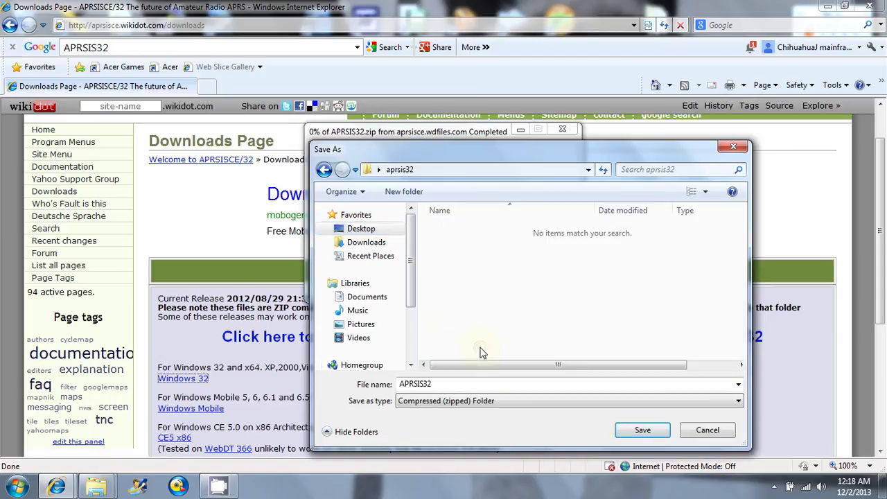
left_click(641, 431)
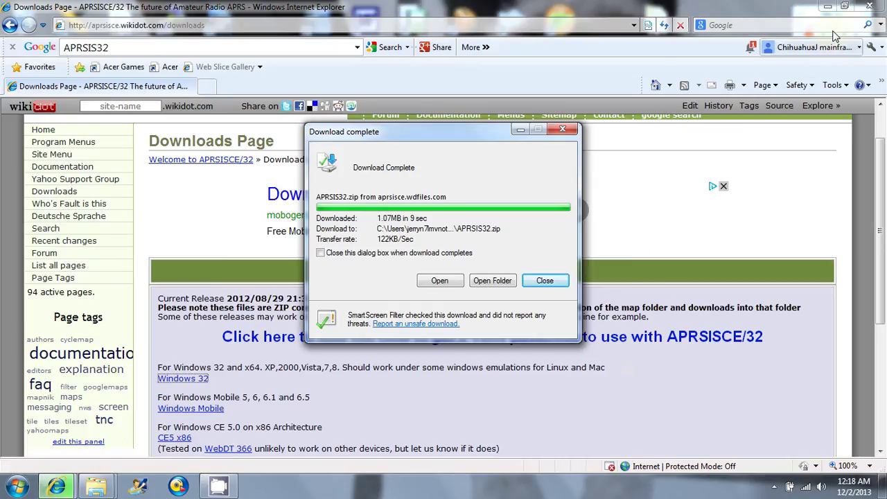
left_click(869, 9)
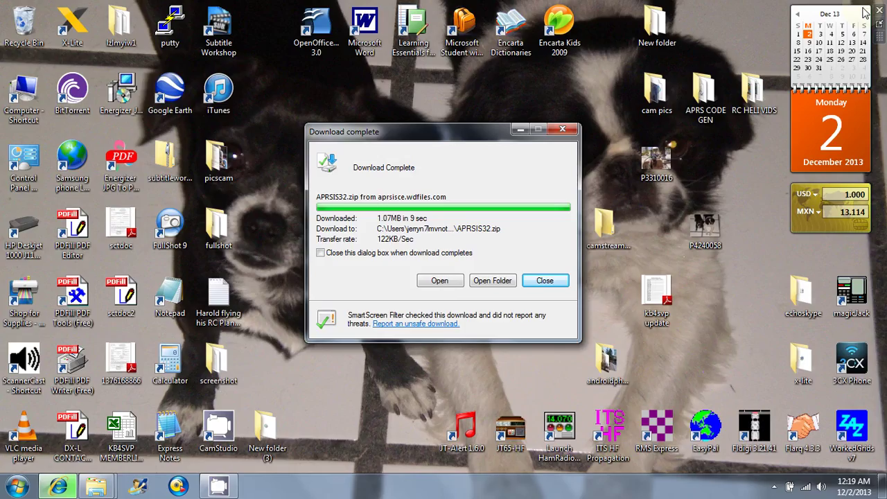
left_click(478, 282)
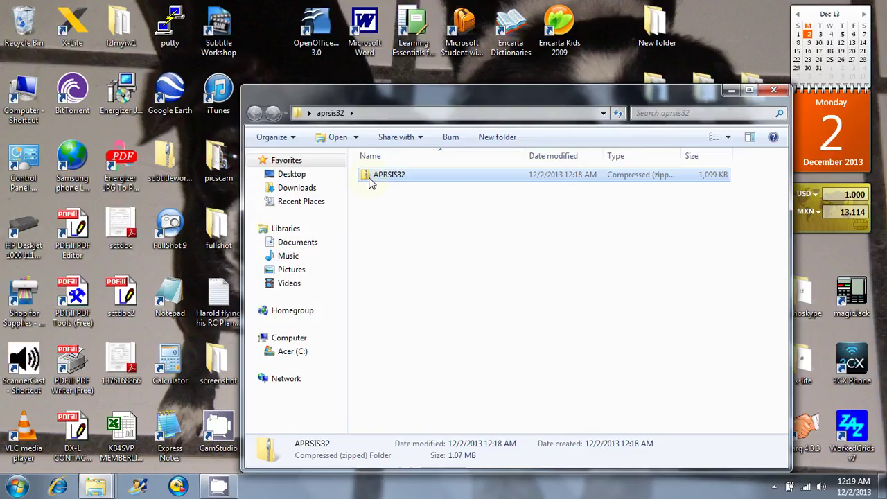
Step: Copy the APRSIS32 application from the zip into C:\aprsis32 using a second Explorer window
double_click(371, 182)
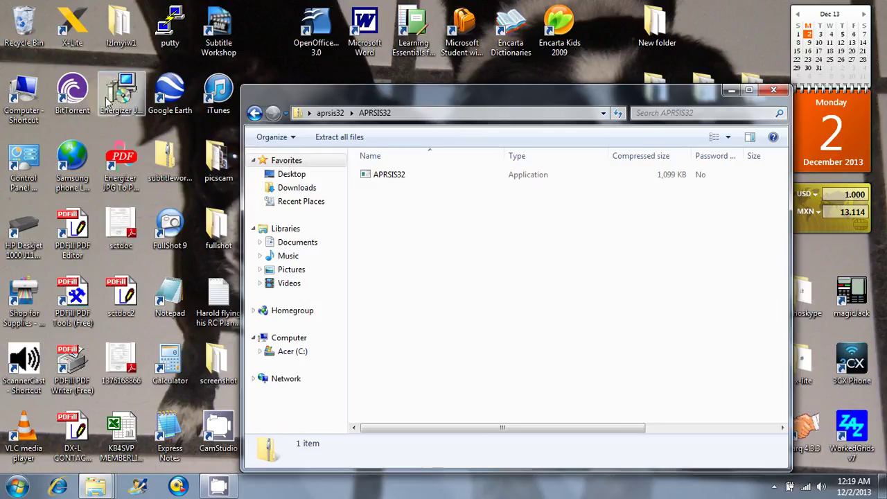
double_click(27, 99)
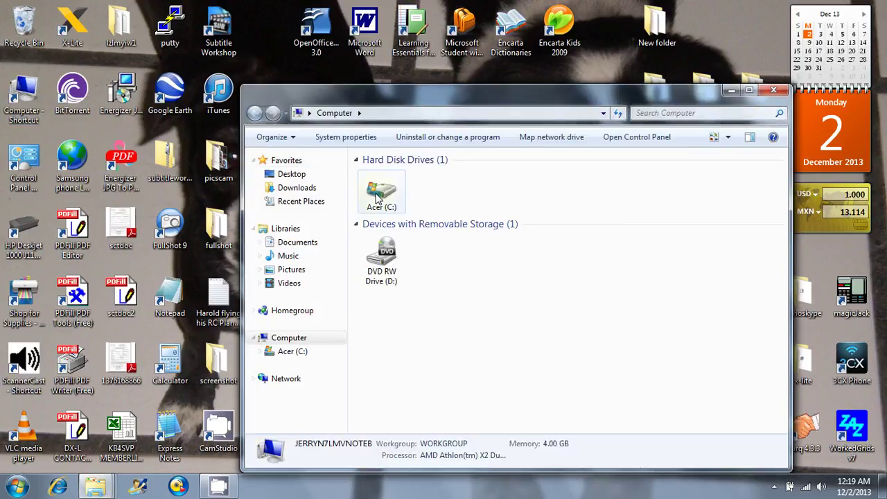
double_click(380, 196)
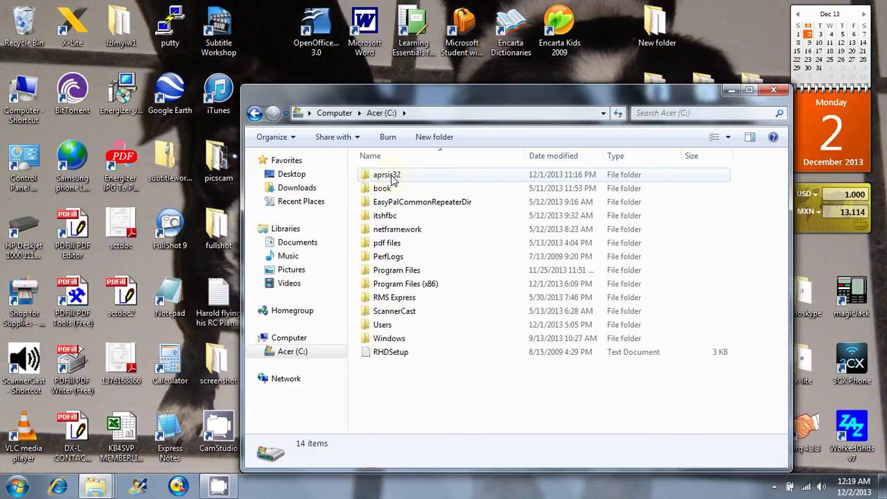
double_click(388, 176)
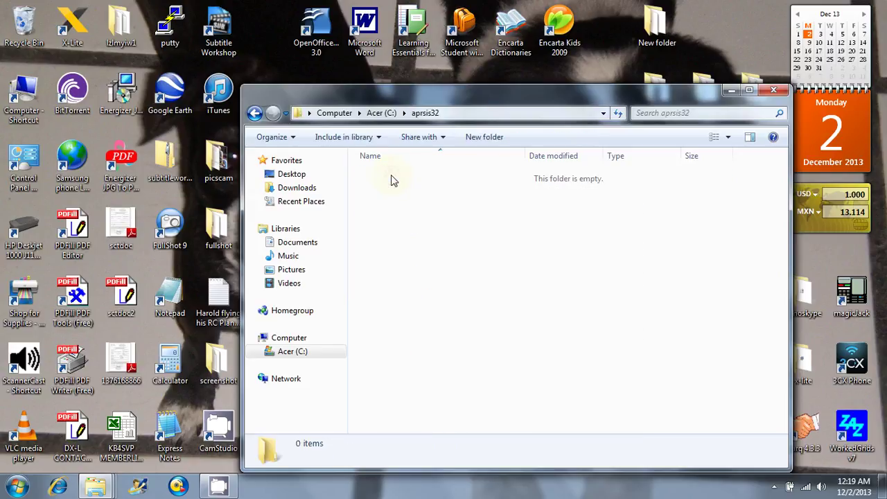
left_click_drag(545, 104, 555, 230)
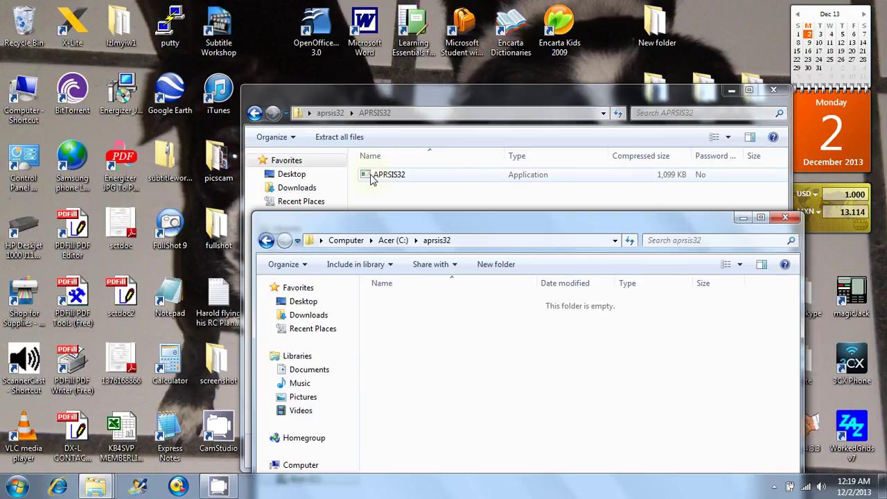
left_click_drag(371, 178, 416, 359)
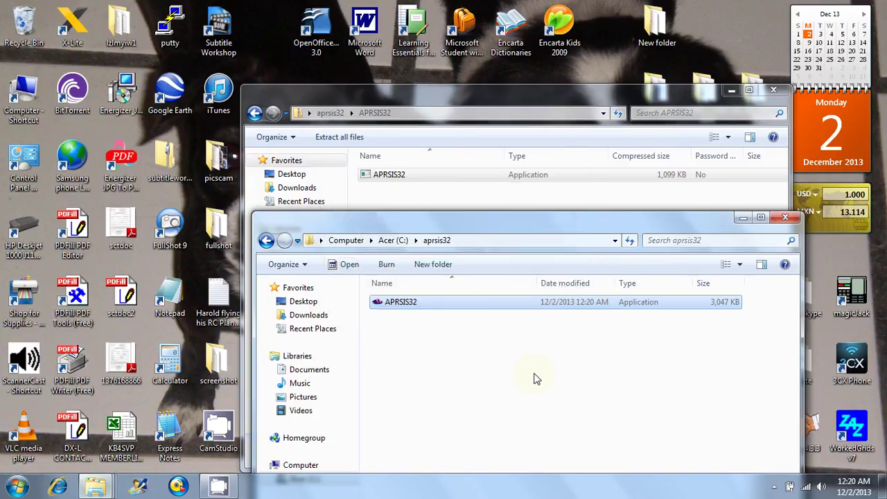
Step: Create an APRSIS32 desktop shortcut via Send to, closing the zip and aprsis32 windows
left_click(776, 93)
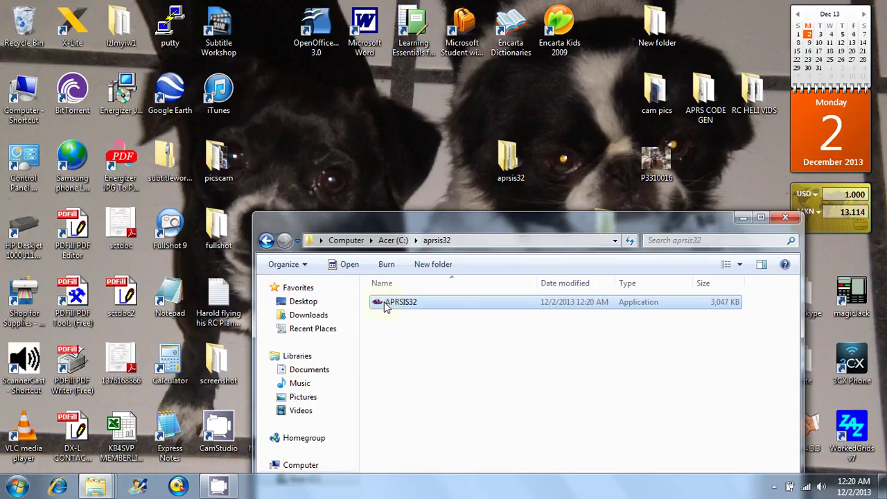
right_click(387, 307)
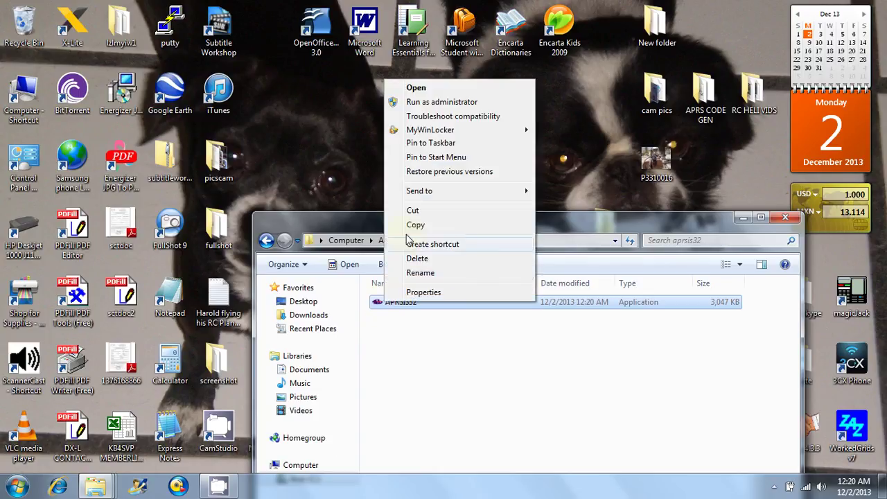
mouse_move(428, 194)
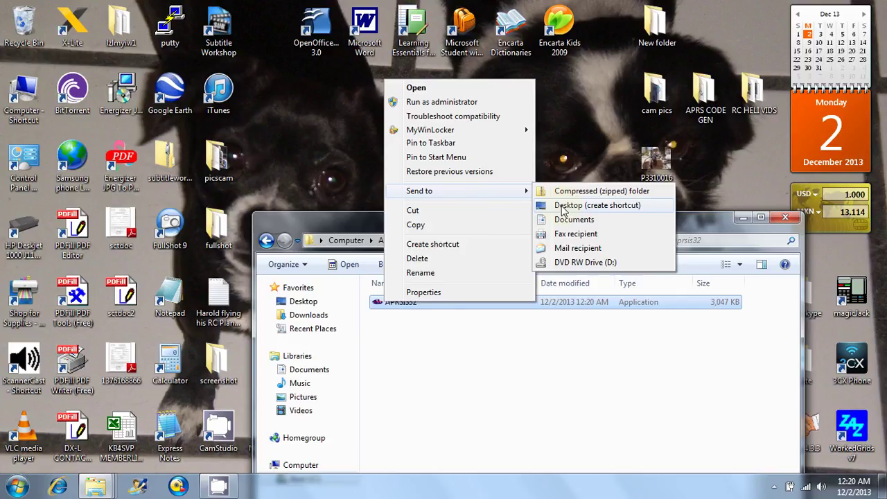
left_click(562, 205)
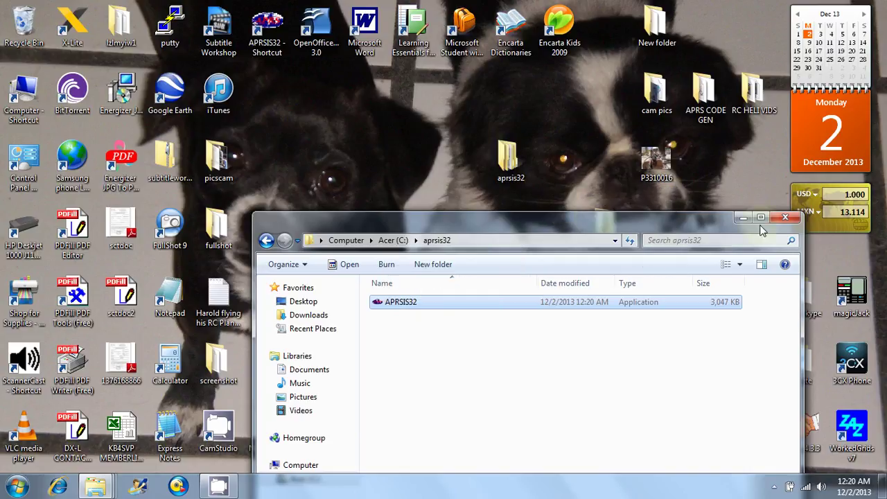
left_click(784, 217)
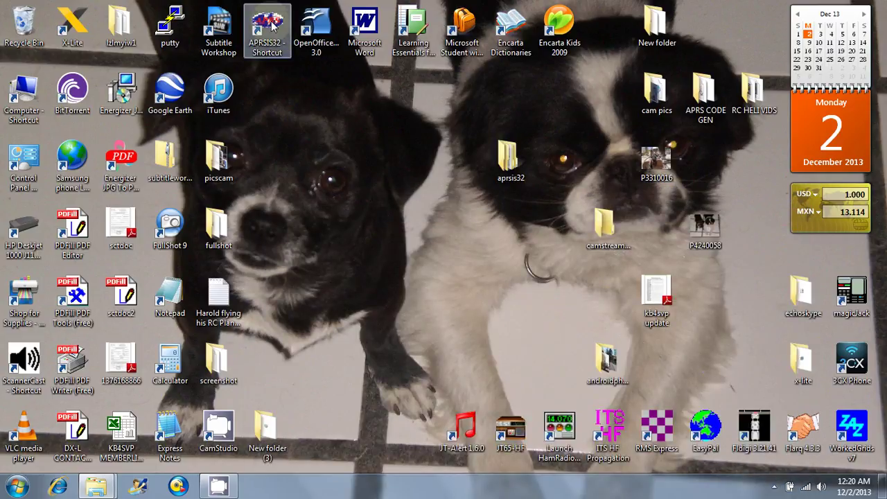
Step: Centre the APRSIS32 shortcut on the desktop and launch it past the security warning
left_click_drag(272, 26, 386, 255)
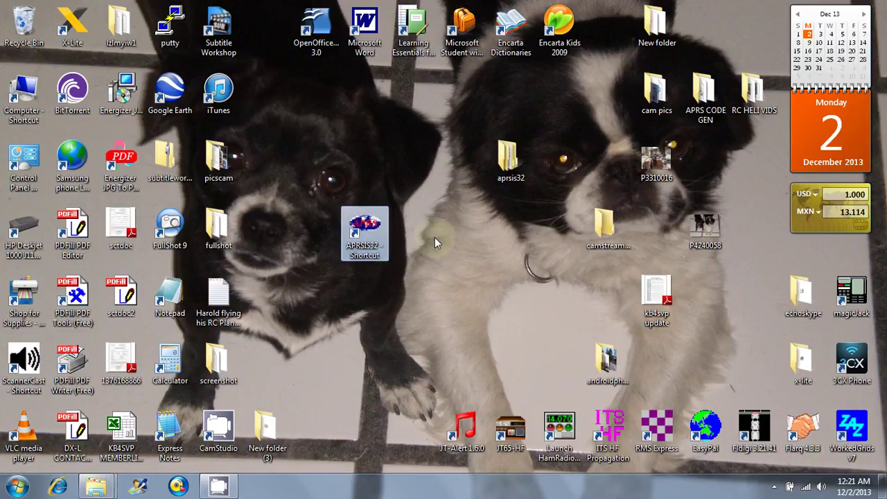
double_click(375, 225)
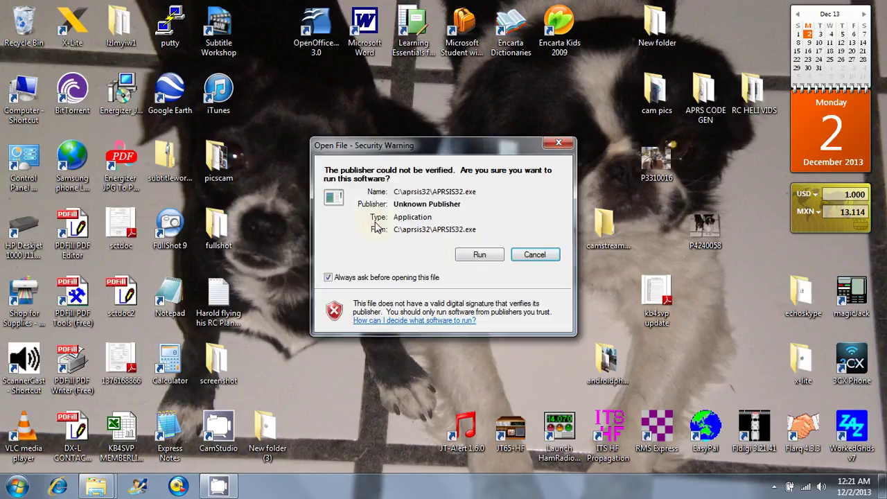
left_click(476, 256)
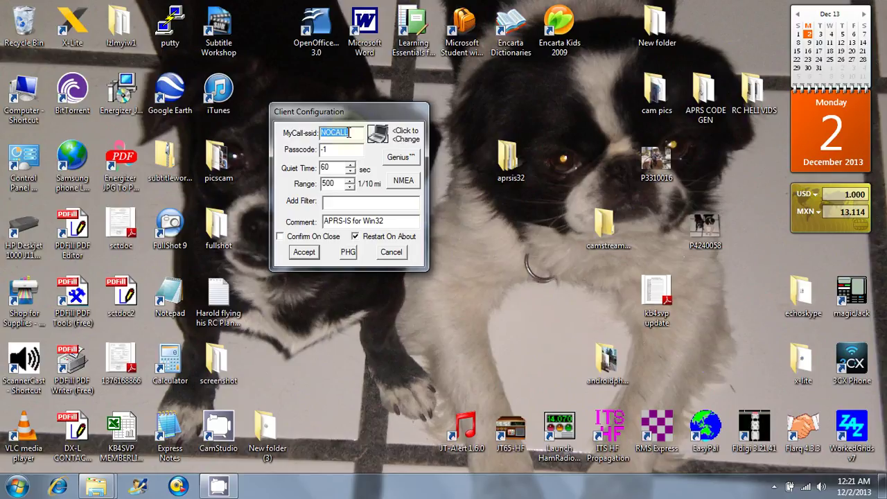
Step: Enter the station callsign with SSID and replace the -1 passcode with the station's passcode
type("N7LMV-10")
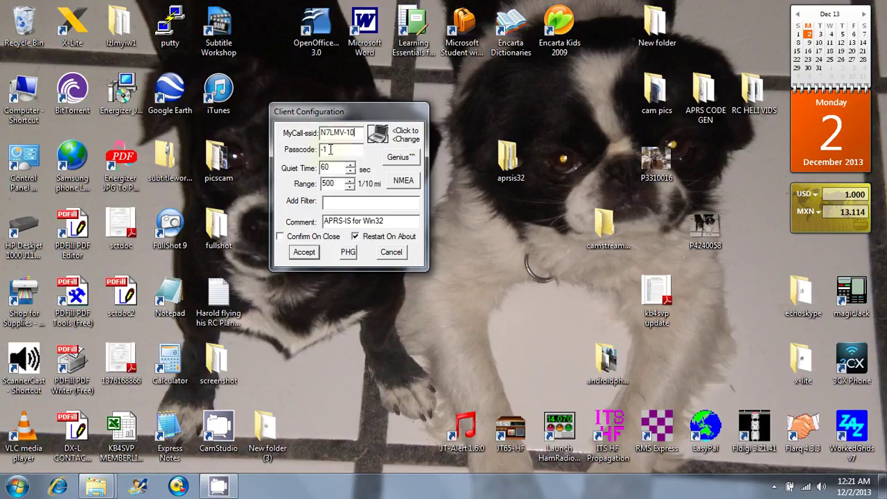
left_click_drag(326, 149, 316, 152)
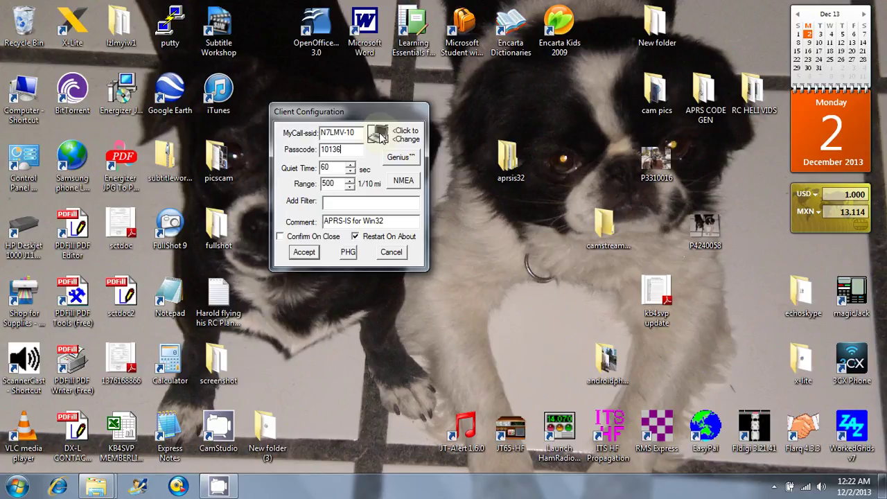
Step: Browse back through station symbols from Truck down to Fire Station
left_click(379, 135)
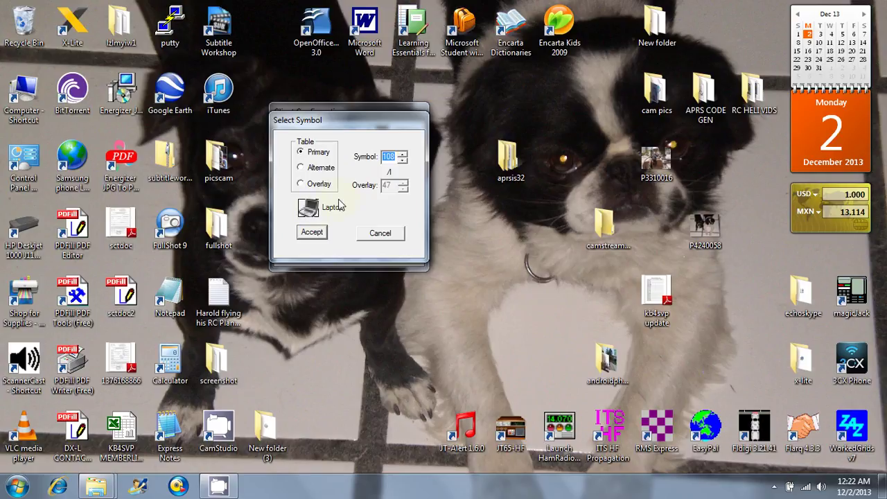
left_click(402, 161)
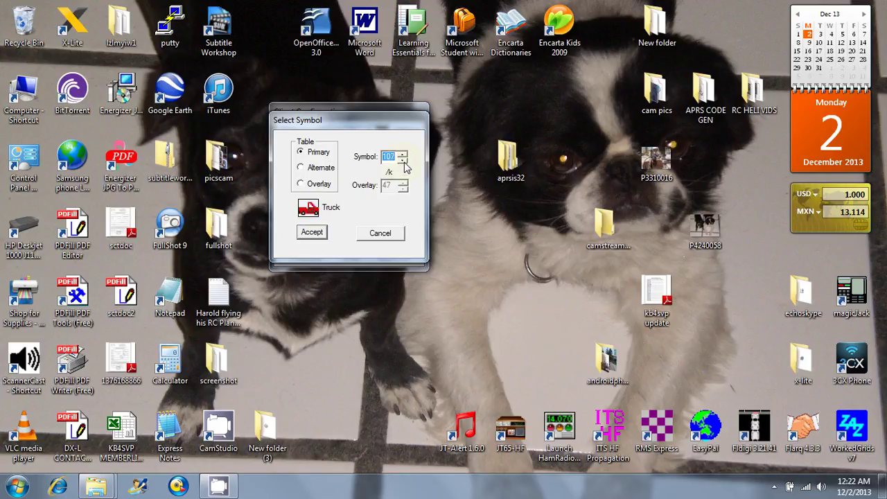
left_click(403, 161)
left_click(402, 160)
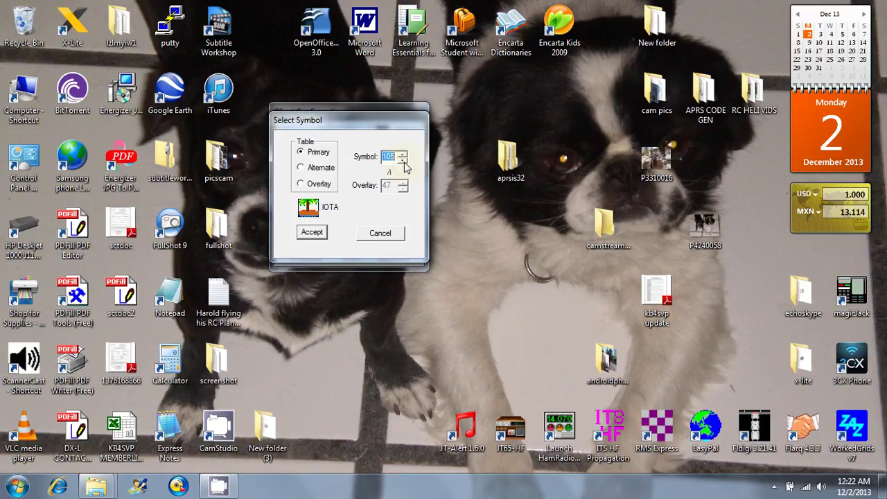
left_click(402, 160)
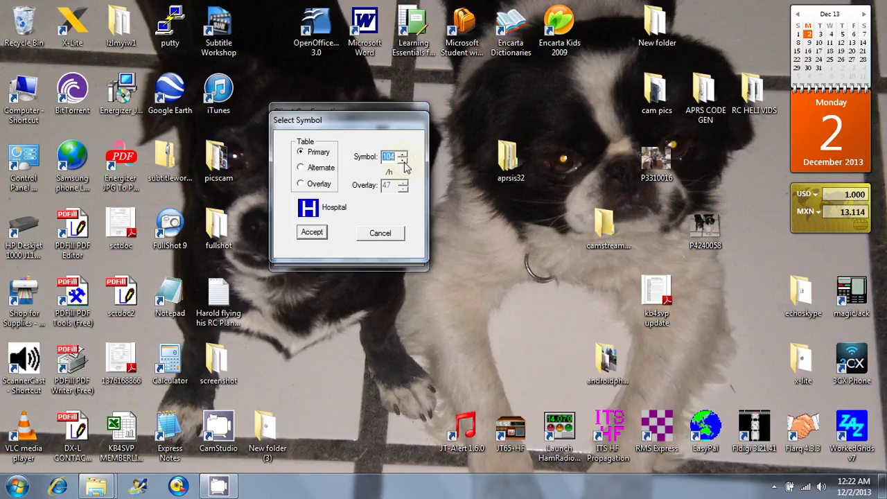
left_click(402, 161)
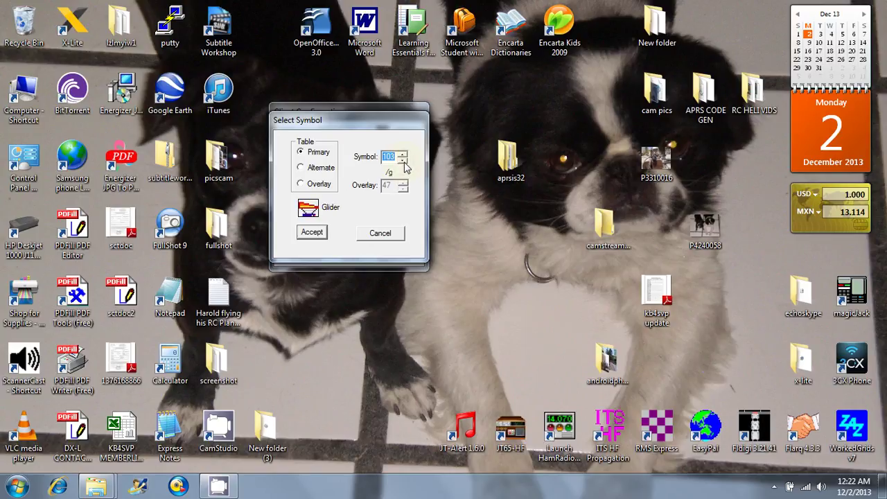
left_click(402, 161)
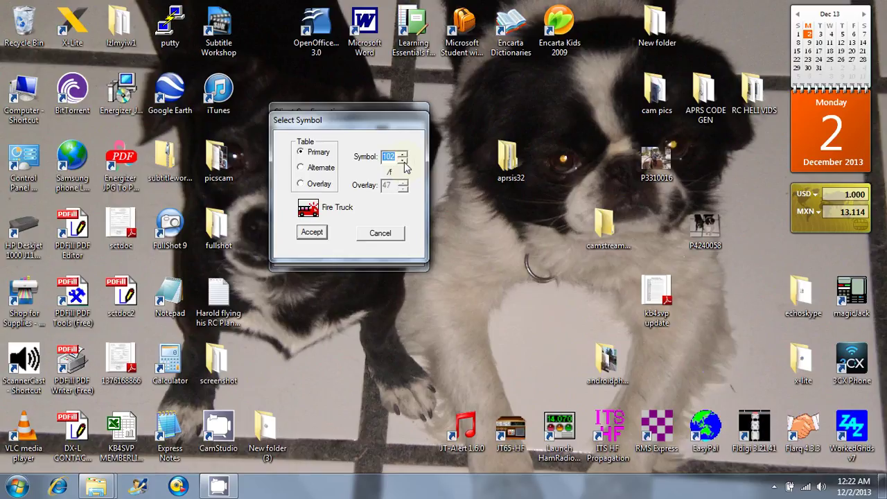
left_click(402, 160)
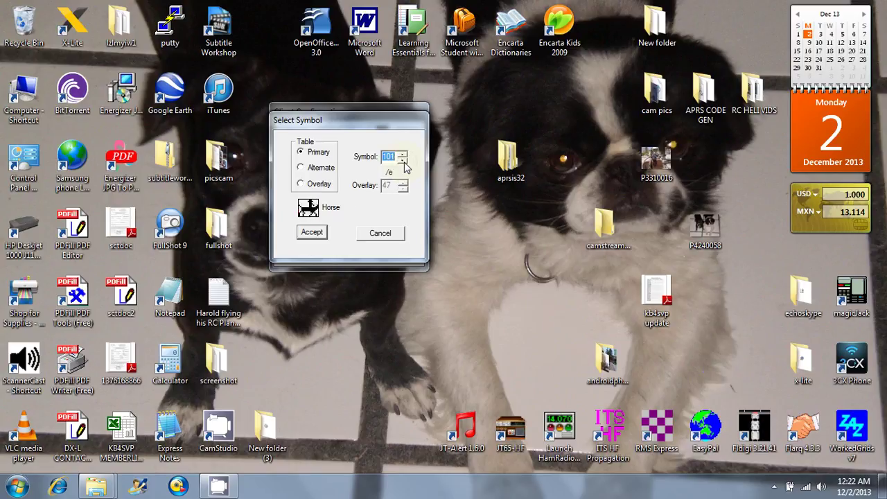
left_click(403, 160)
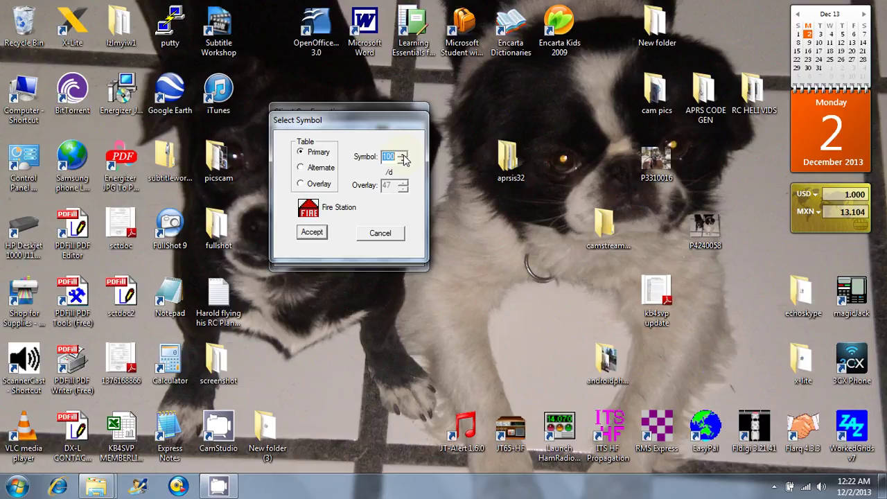
Step: Step forward to symbol 108 Laptop and accept it as the station symbol
left_click(402, 154)
left_click(402, 155)
left_click(403, 154)
left_click(403, 154)
left_click(403, 155)
left_click(402, 155)
left_click(402, 154)
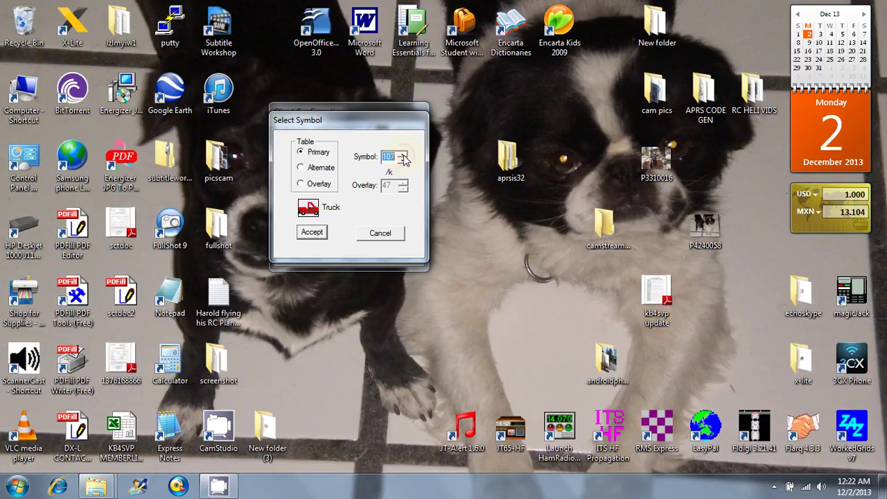
left_click(402, 155)
left_click(402, 155)
left_click(402, 155)
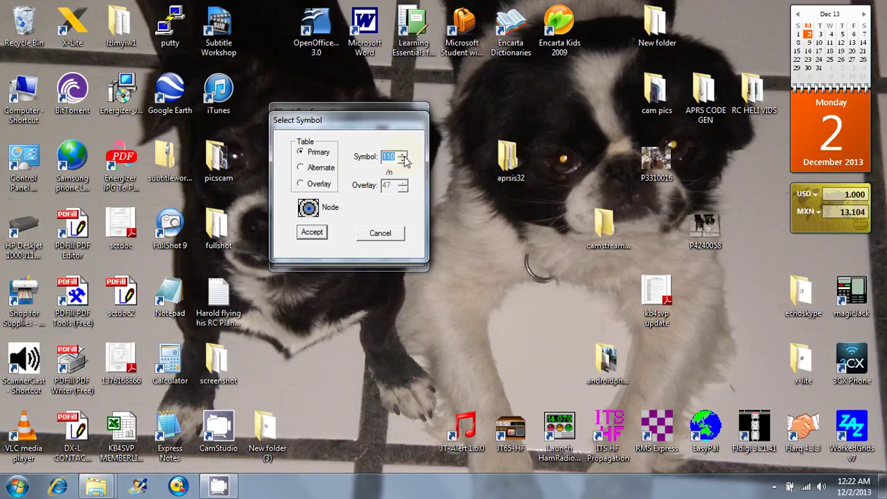
left_click(402, 160)
left_click(402, 160)
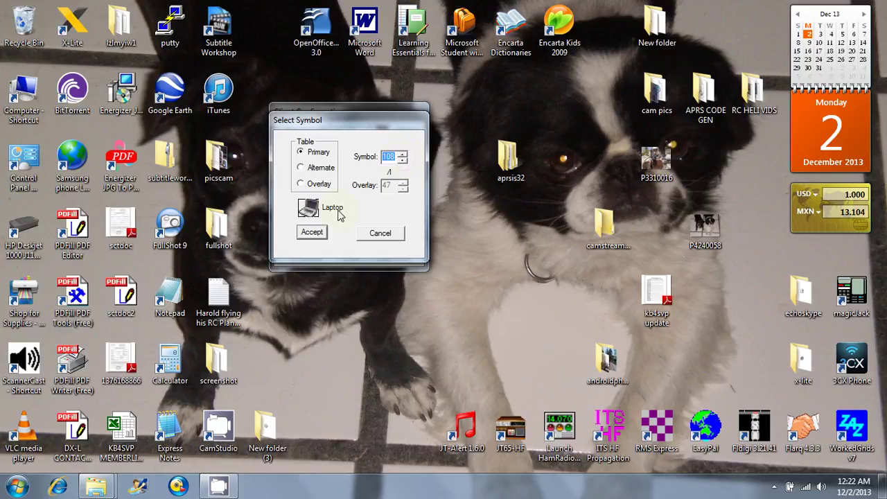
left_click(311, 233)
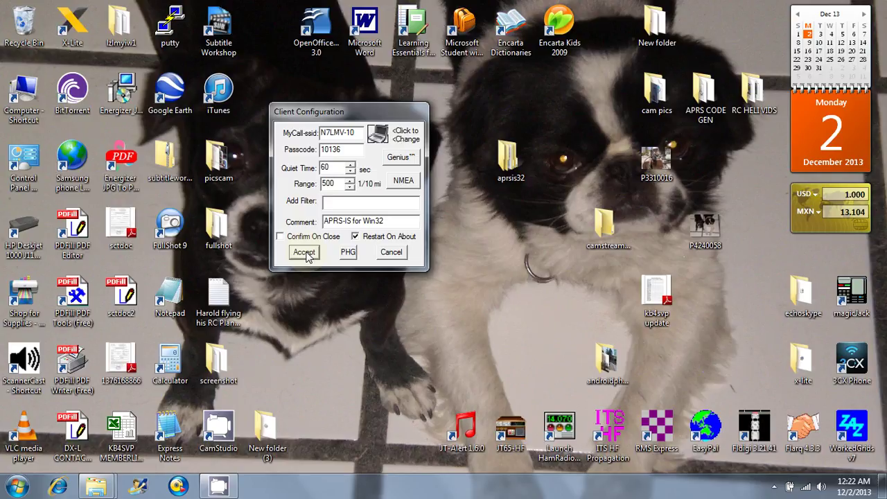
Step: Accept the client configuration, maximize the APRSIS32 map window, and nudge the world map east
left_click(305, 253)
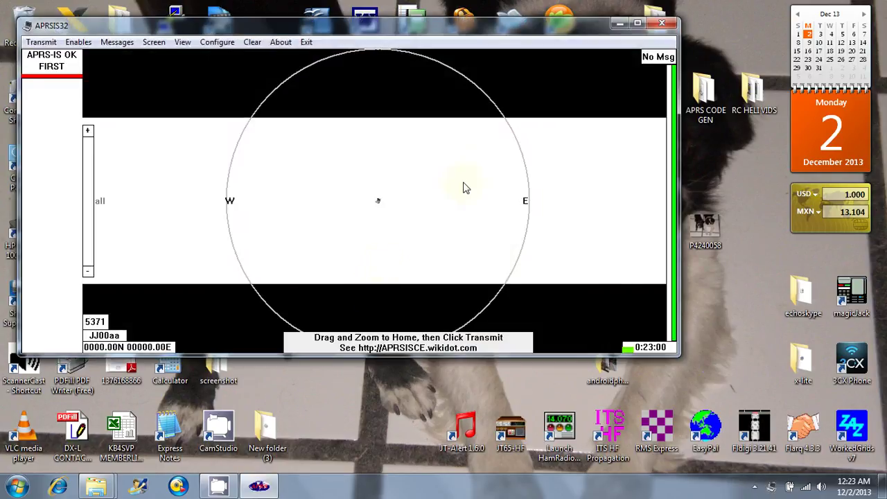
left_click(638, 26)
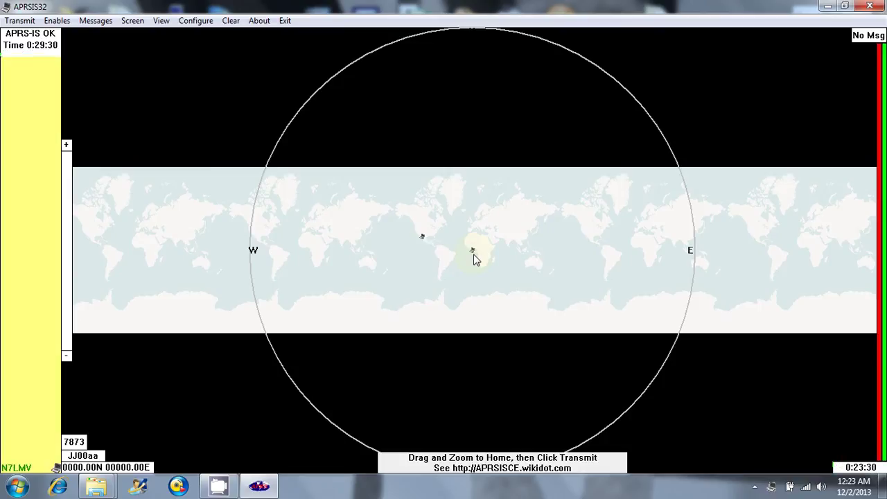
left_click_drag(474, 255, 525, 289)
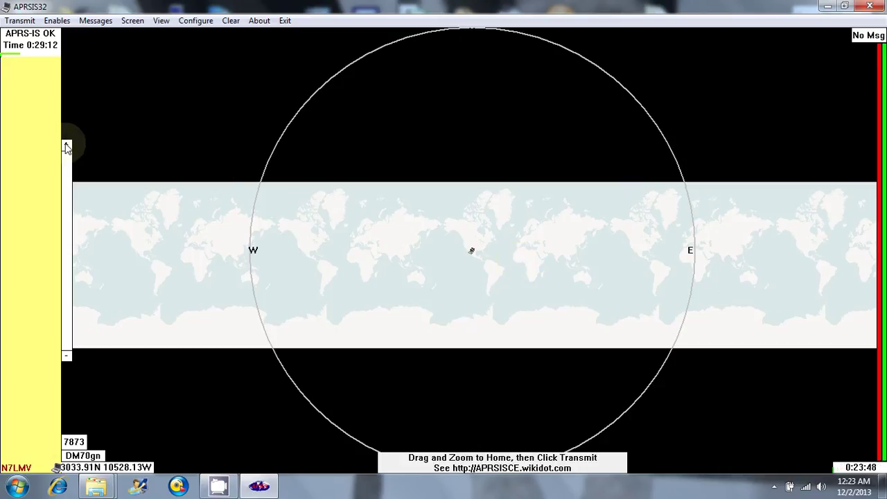
Step: Zoom the map to range 57.6 centred on Chihuahua, northern Mexico (grid DL67es)
left_click(66, 147)
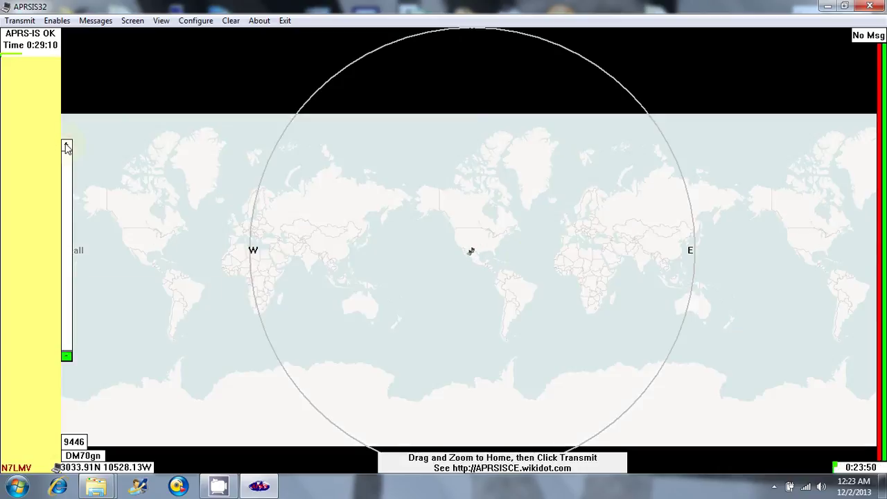
left_click(67, 147)
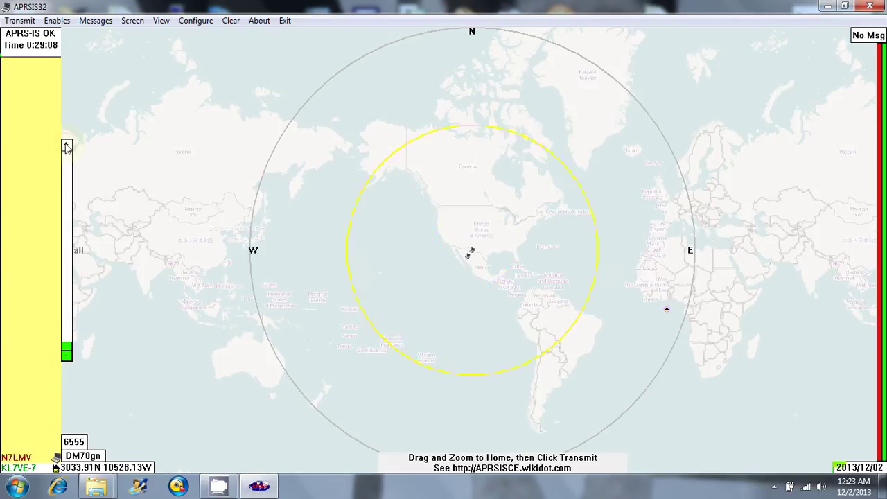
left_click(67, 147)
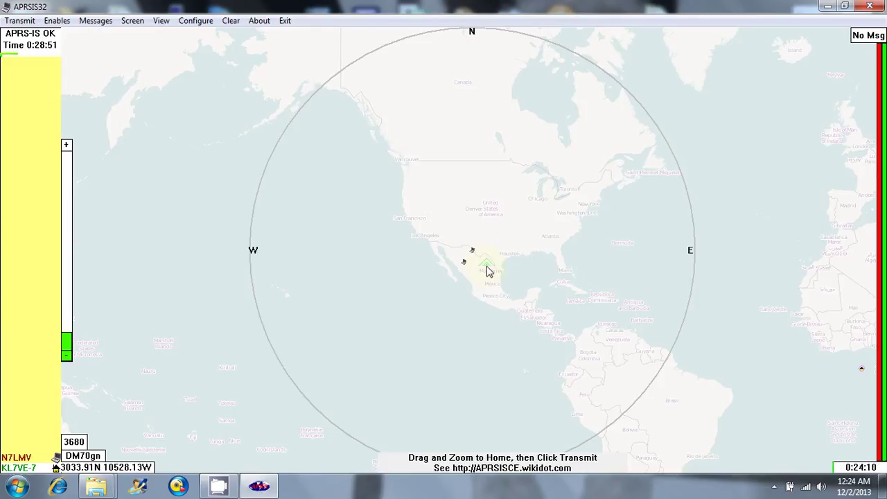
scroll(487, 270, "up", 3)
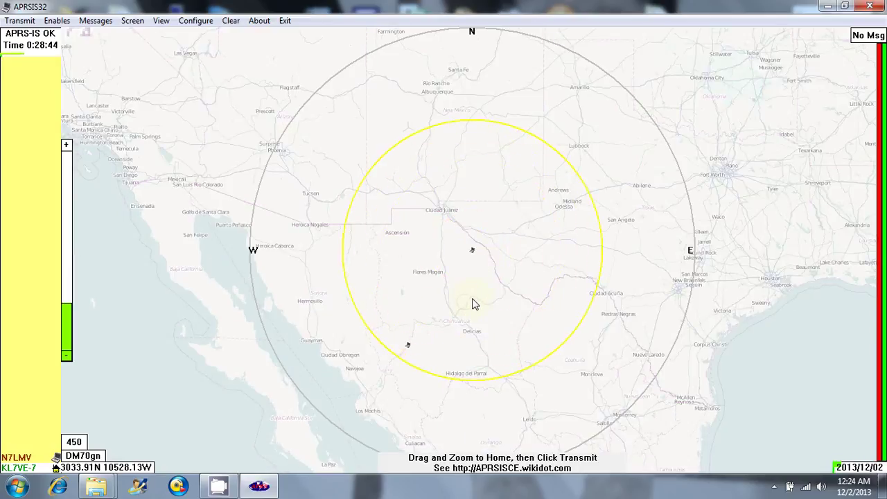
left_click_drag(474, 304, 531, 212)
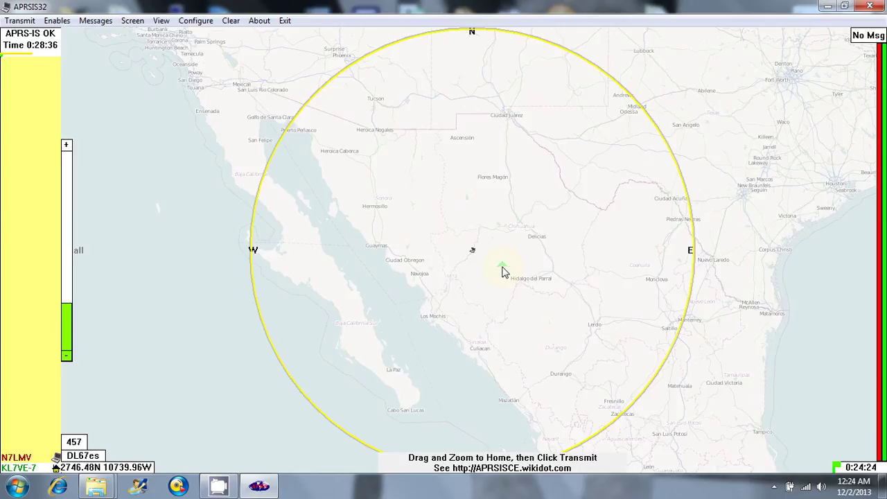
scroll(504, 270, "up", 3)
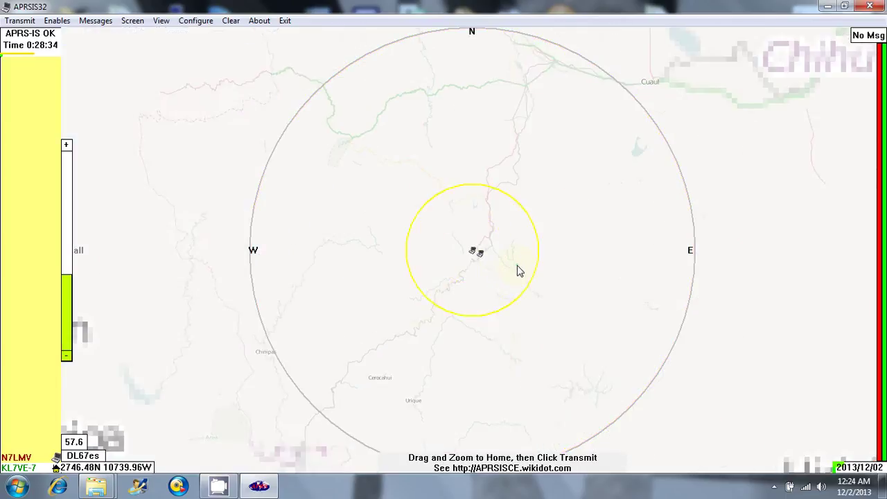